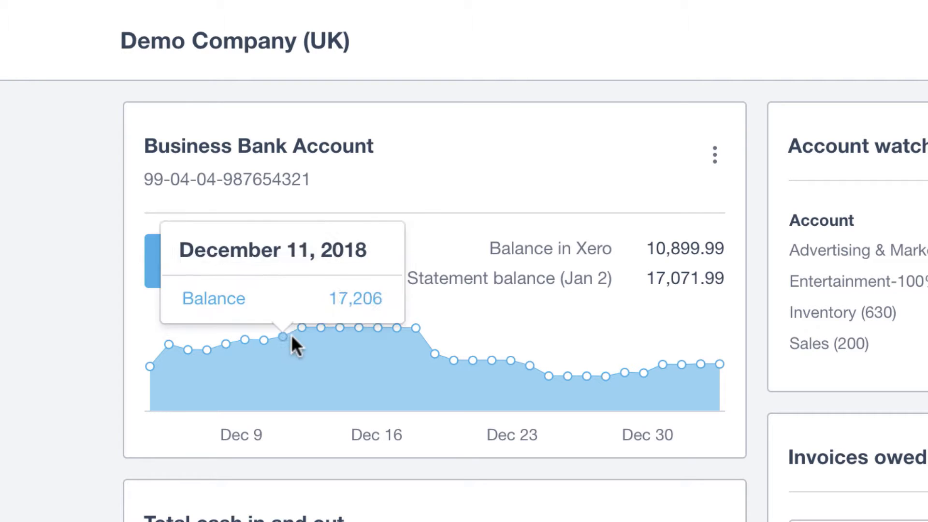
Examine the dashboard's bank balance chart, December cash in and out, and the Sales figures in the account watchlist
mouse_move(361, 325)
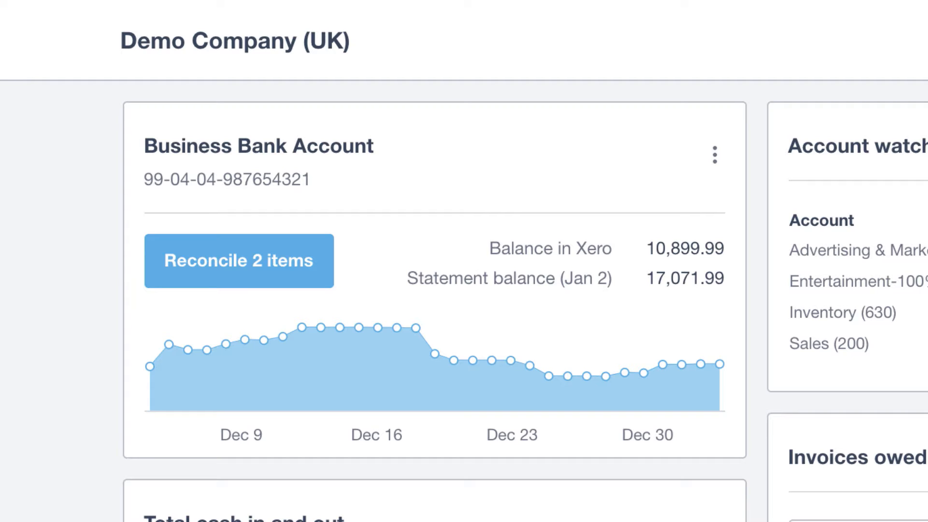
scroll(435, 262, "down", 8)
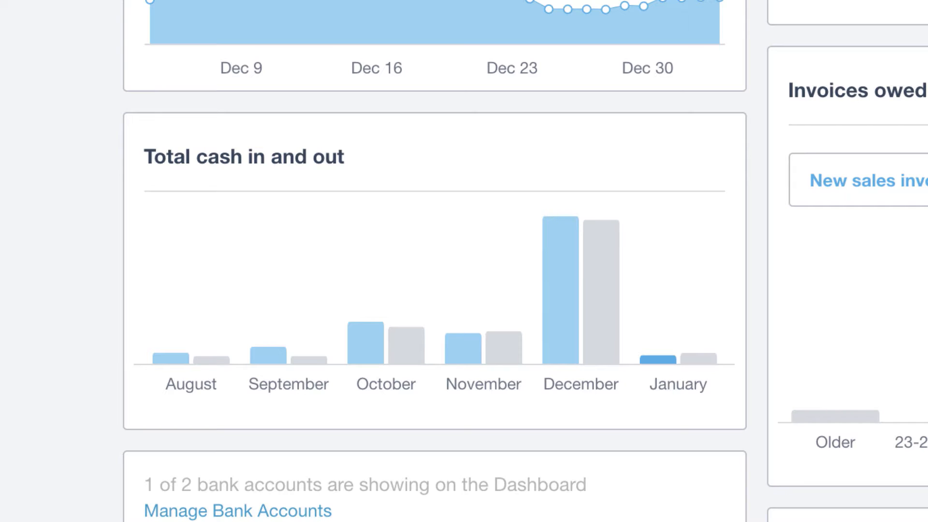
mouse_move(557, 314)
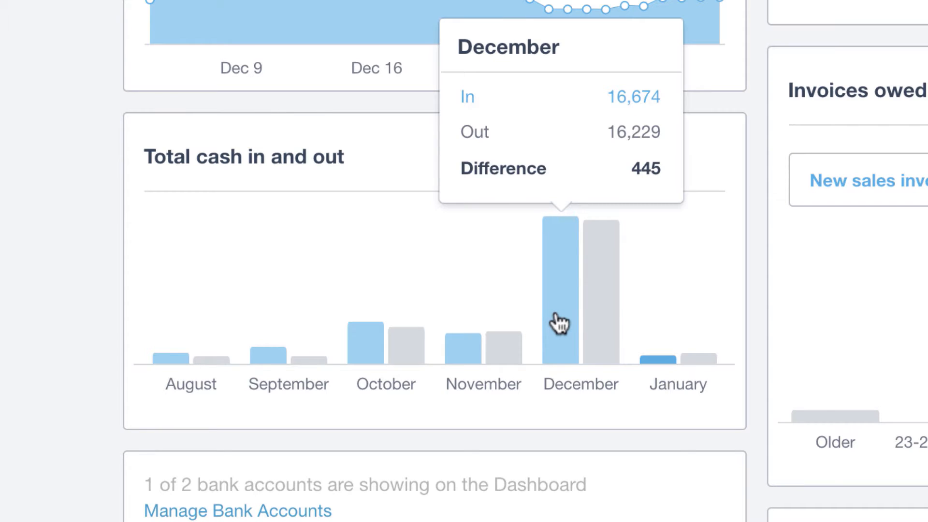
left_click(559, 323)
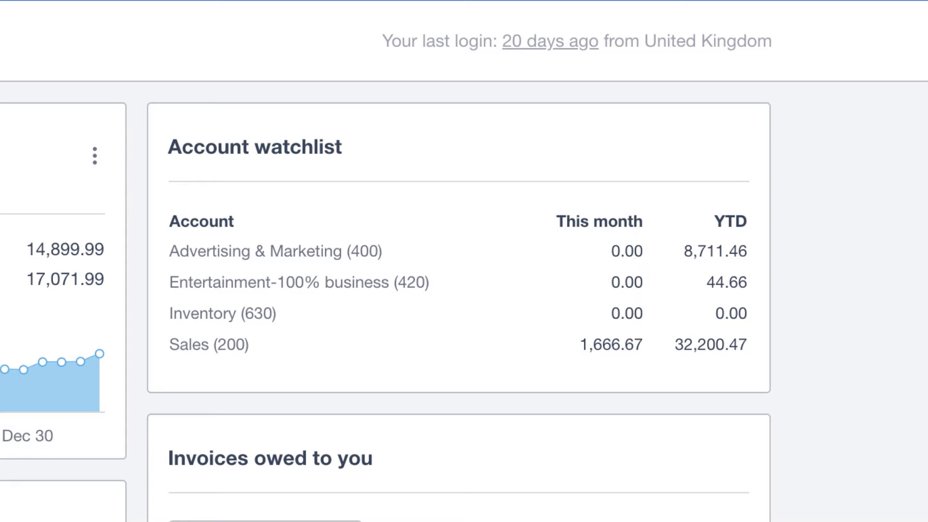
left_click(612, 345)
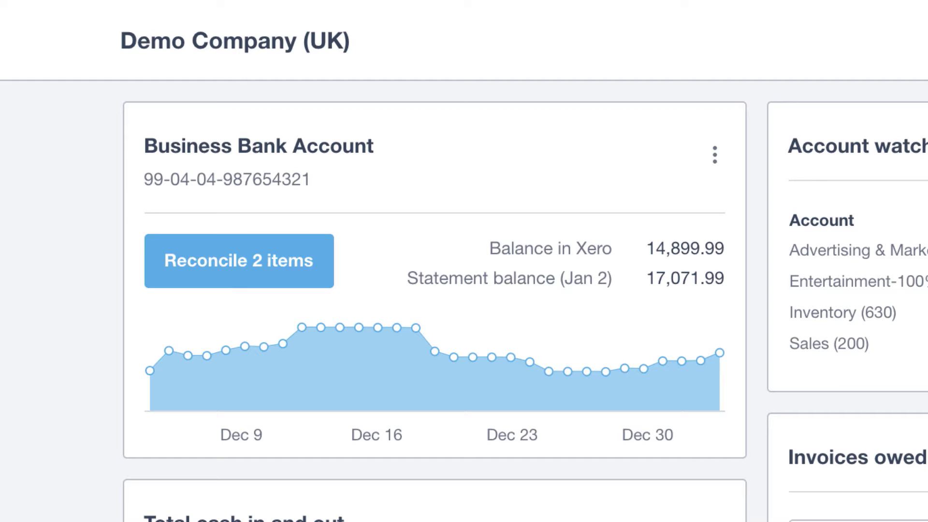
Open the Business Bank Account's items for reconciliation and reconcile the Ridgeway University receipt with its matching invoice INV-0035
left_click(223, 276)
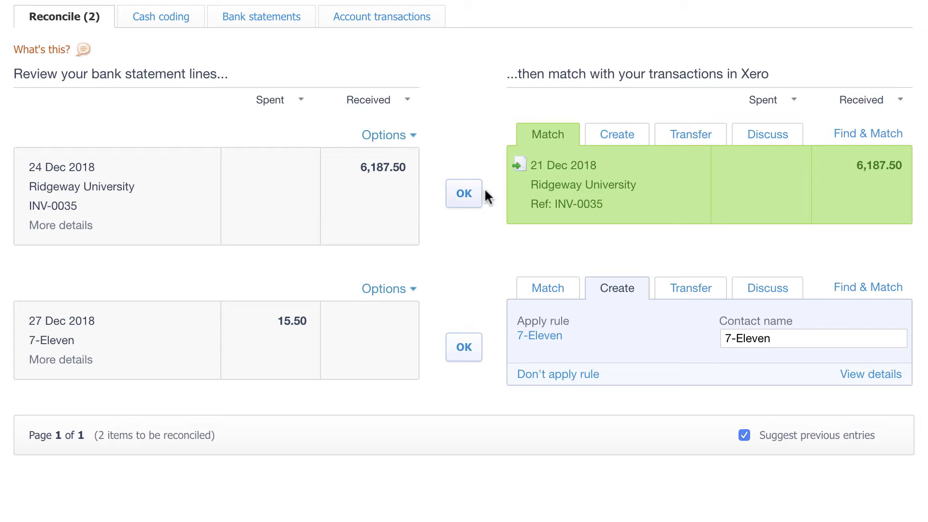
left_click(471, 198)
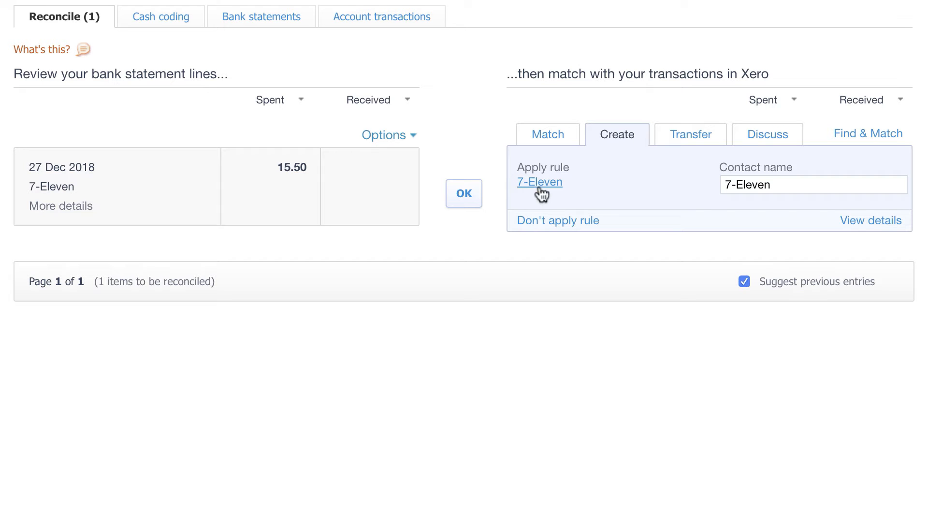
Review the 7-Eleven bank rule and reconcile the 7-Eleven statement line with that rule applied
left_click(540, 183)
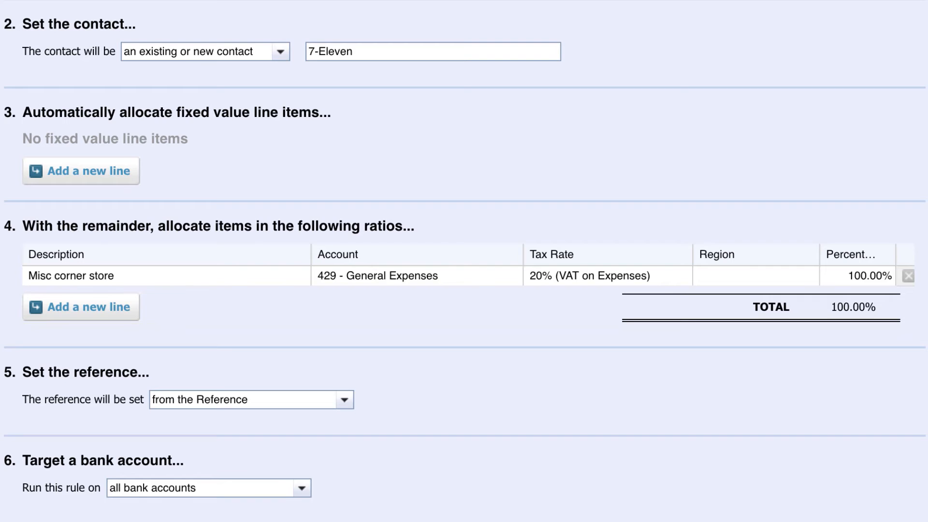
left_click(749, 505)
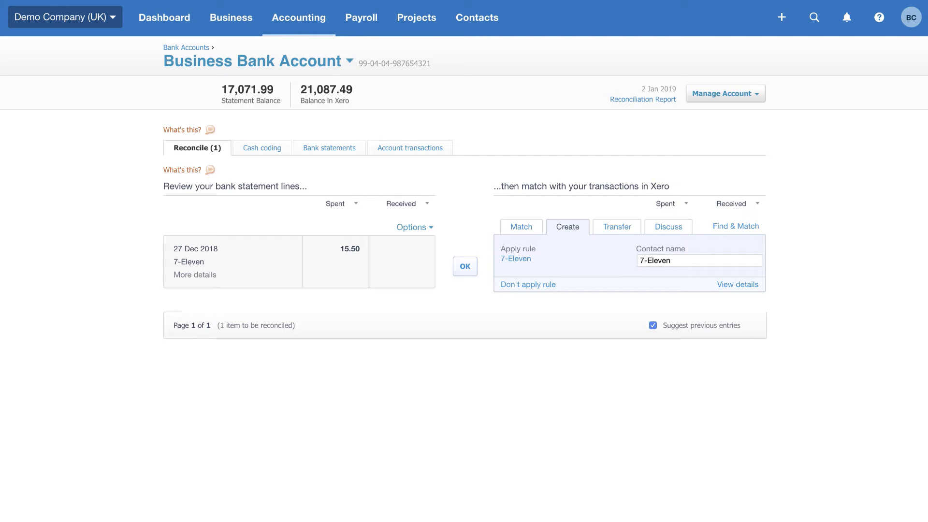
left_click(465, 271)
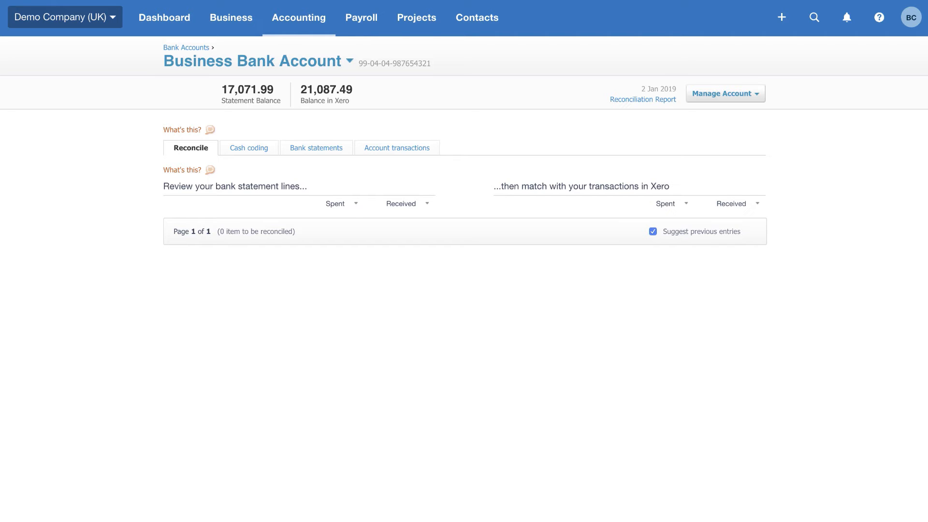
Open the accepted quote QU-0001 for Bayside Club from the sales overview
left_click(226, 19)
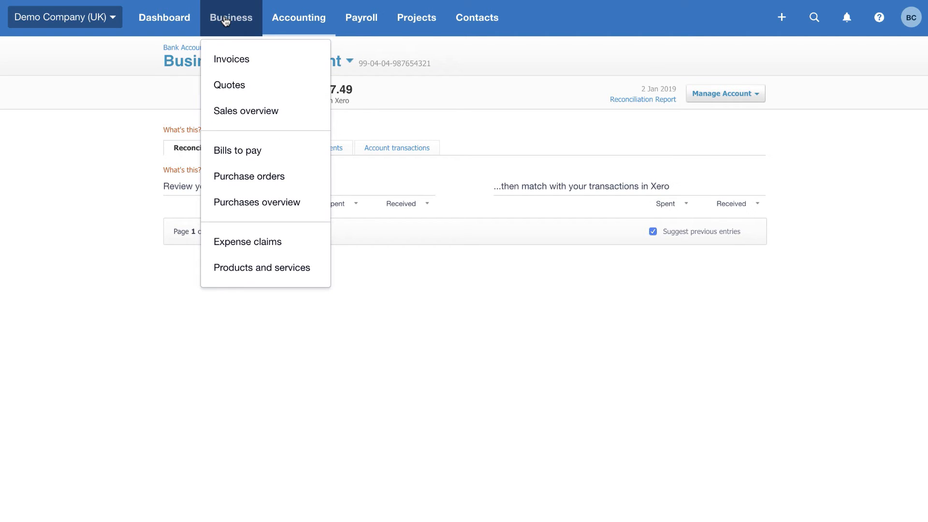
left_click(229, 115)
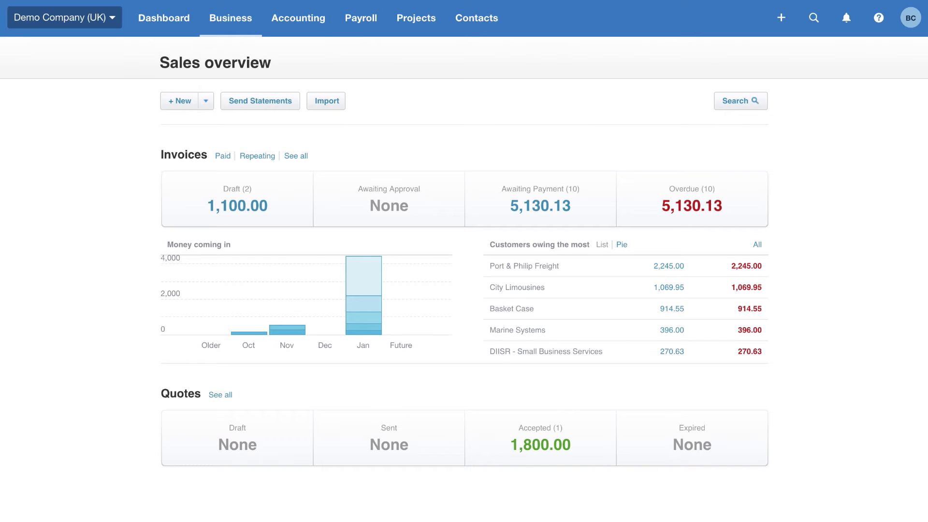
left_click(533, 454)
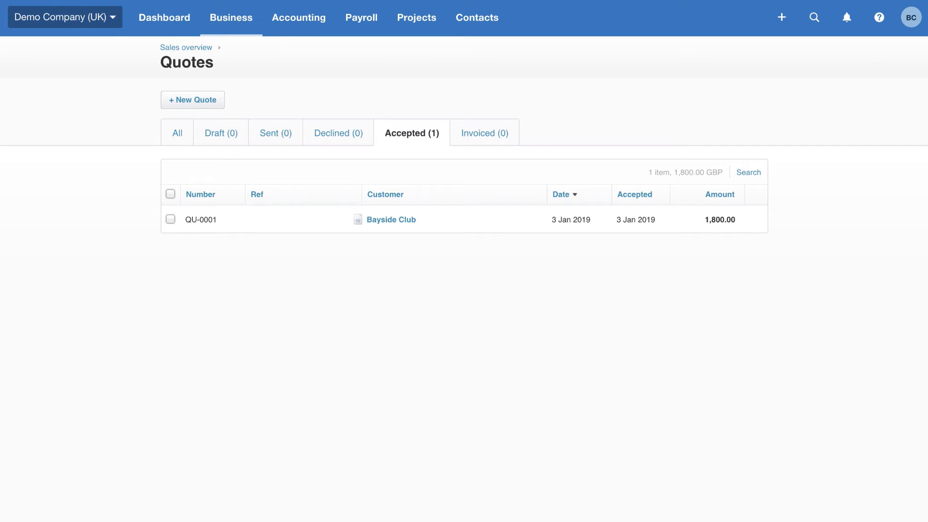
left_click(389, 222)
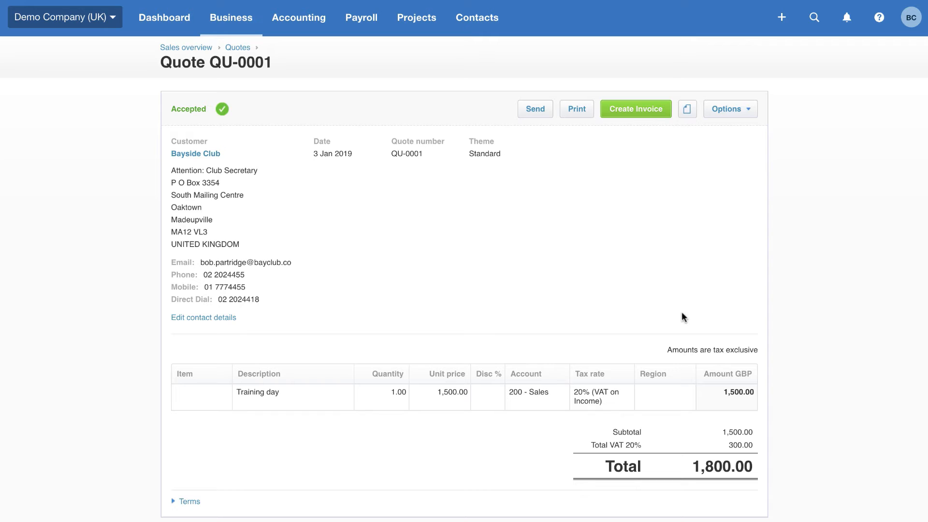
Create an invoice from quote QU-0001 and mark the quote as invoiced
left_click(650, 111)
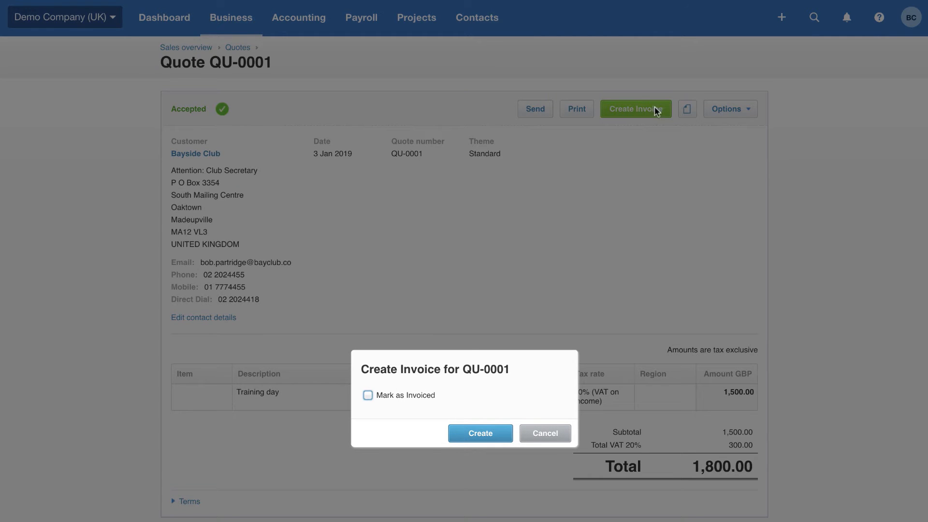
left_click(368, 396)
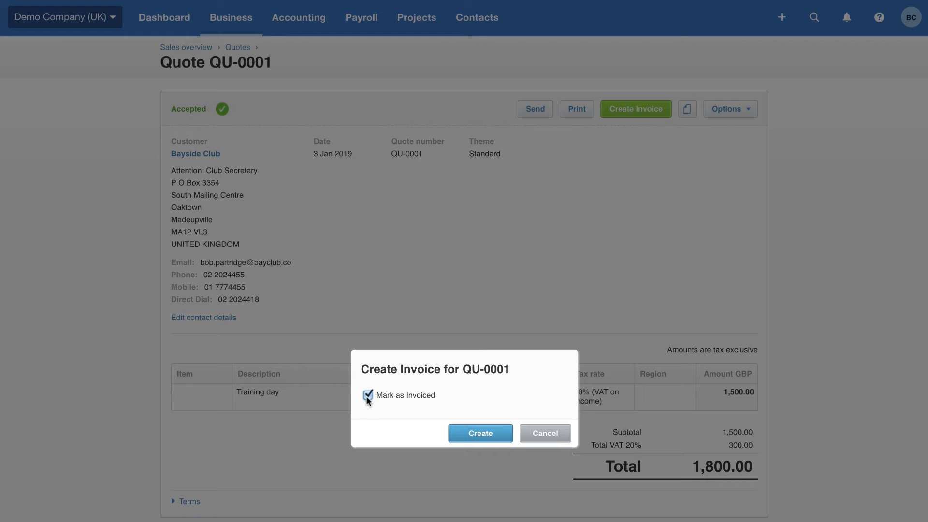
left_click(480, 433)
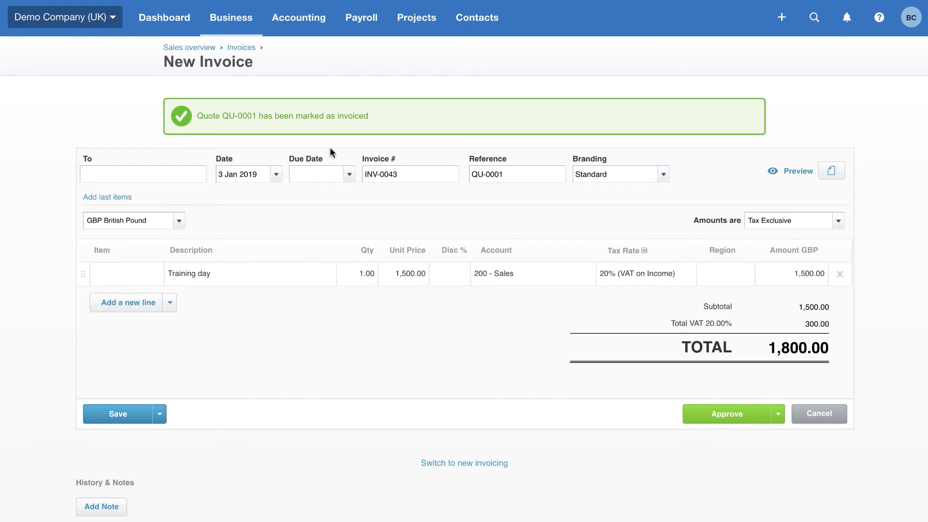
Try +30 and +14 as the new invoice's due date, then settle on one month with +1m
left_click(300, 174)
type("+30")
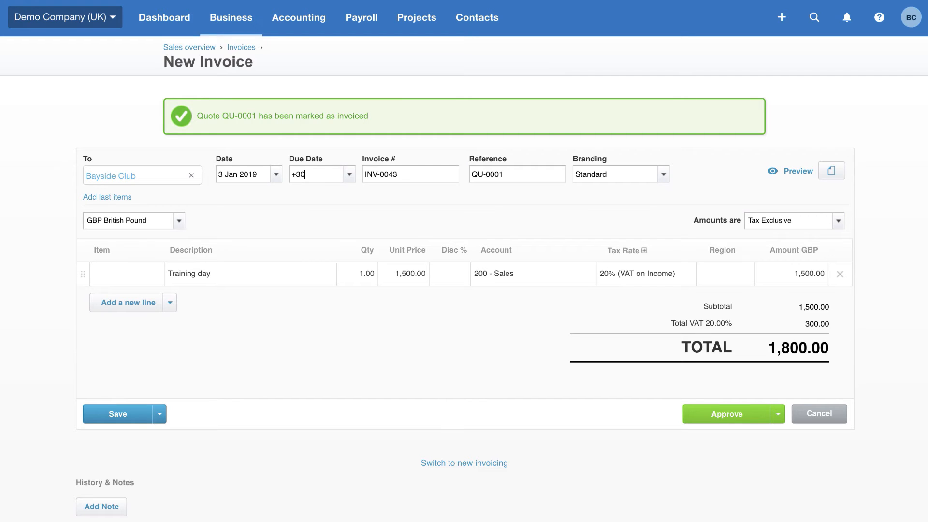
key("BackSpace")
key("BackSpace")
type("14")
key("BackSpace")
key("BackSpace")
type("1m")
Approve the Bayside Club invoice and email it with the Mark as sent option kept on
left_click(722, 412)
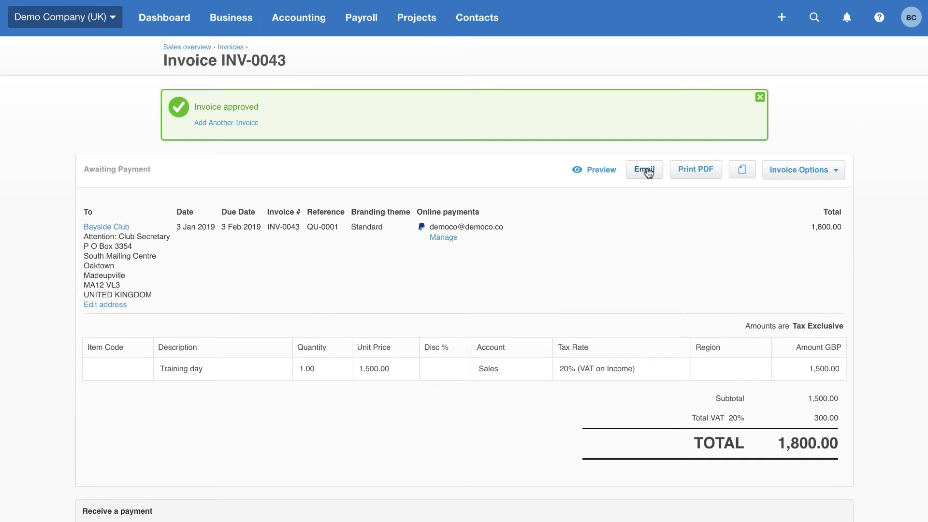
left_click(648, 170)
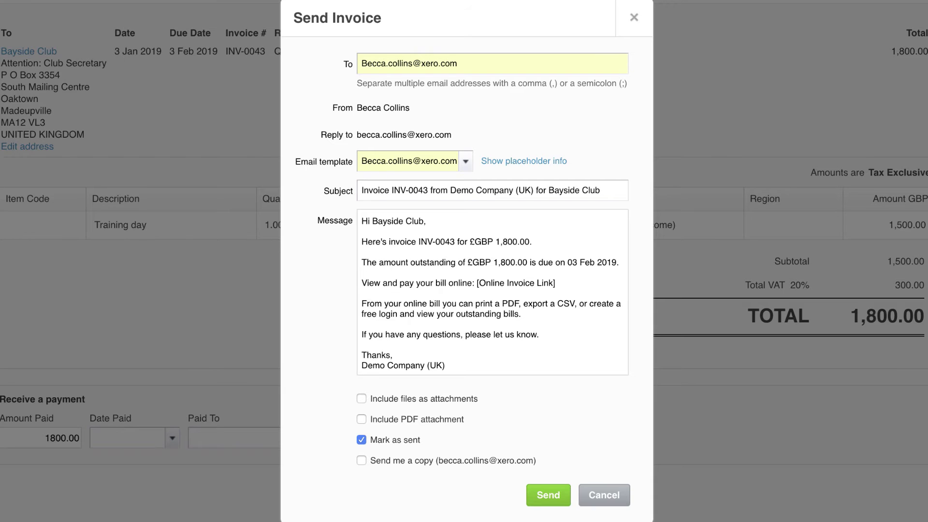
left_click(555, 494)
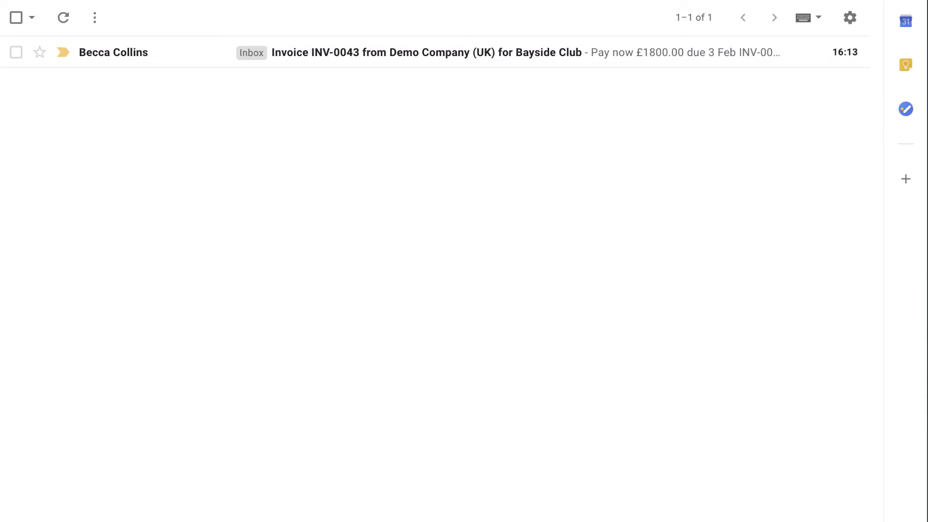
In the Gmail inbox, open the INV-0043 email, view the bill through its online link and bring up its payment option
left_click(402, 62)
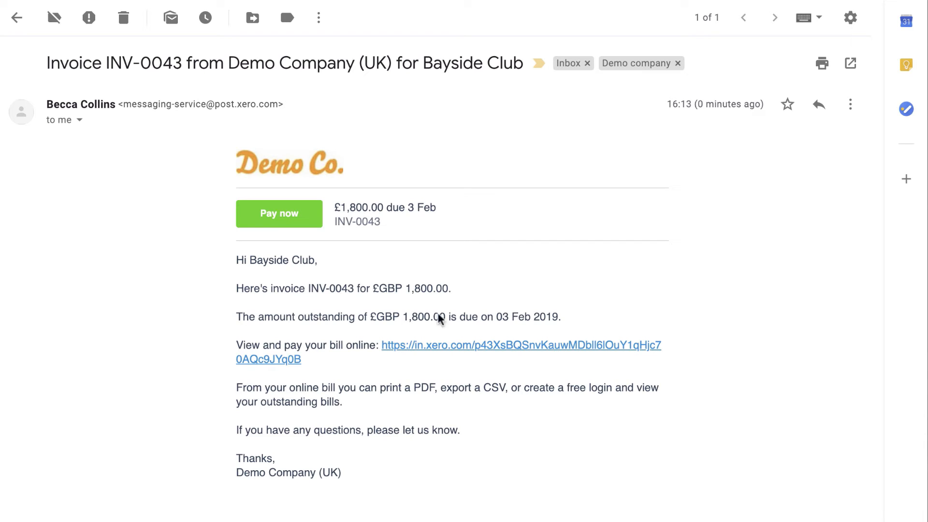
left_click(468, 353)
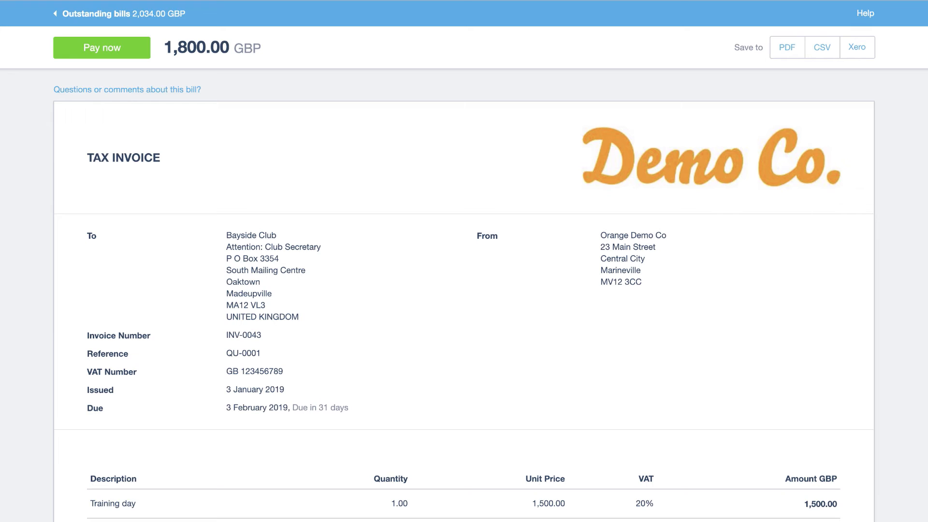
left_click(129, 54)
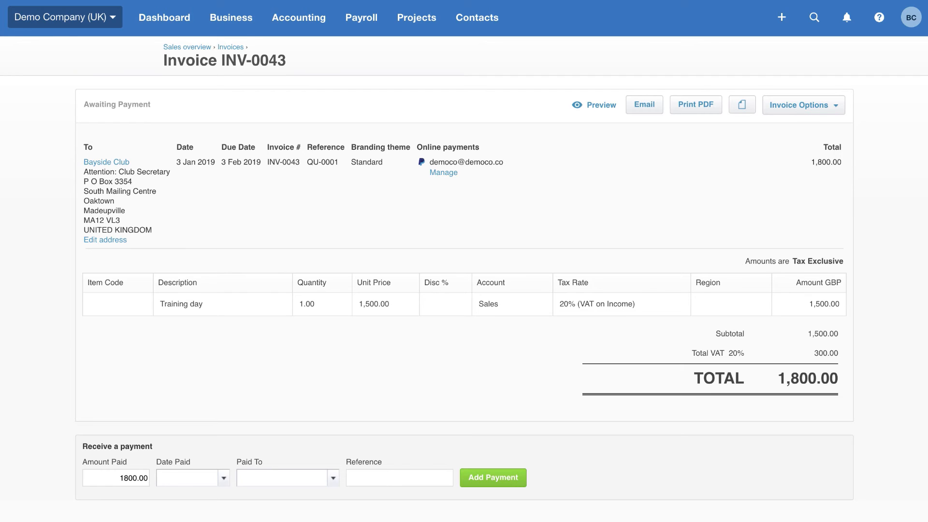
Back in Xero, view the list of all contacts
left_click(478, 21)
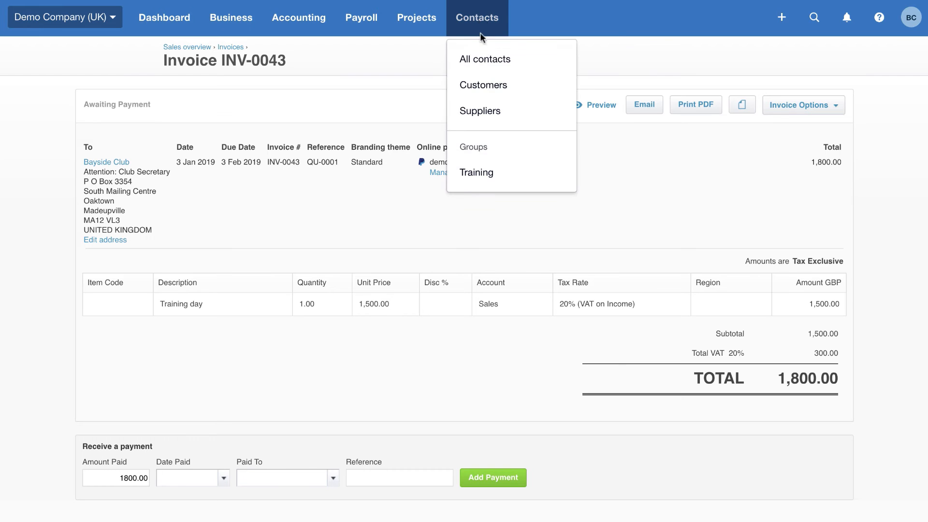
left_click(477, 61)
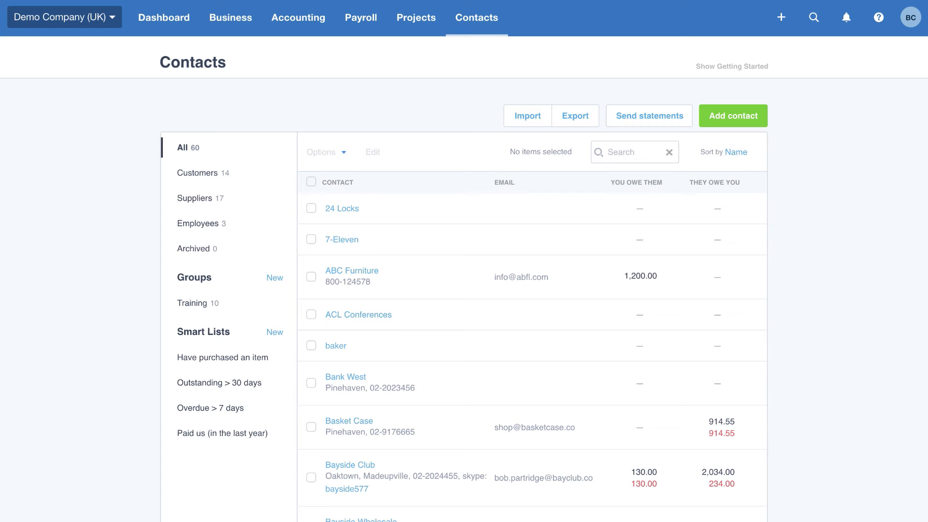
Open the Profit and Loss report marked New from the financial reports
left_click(292, 30)
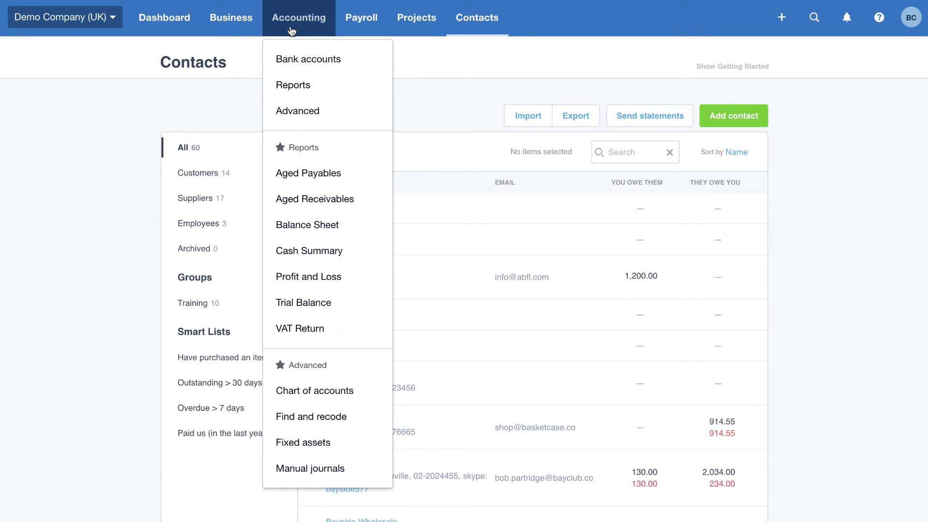
left_click(305, 89)
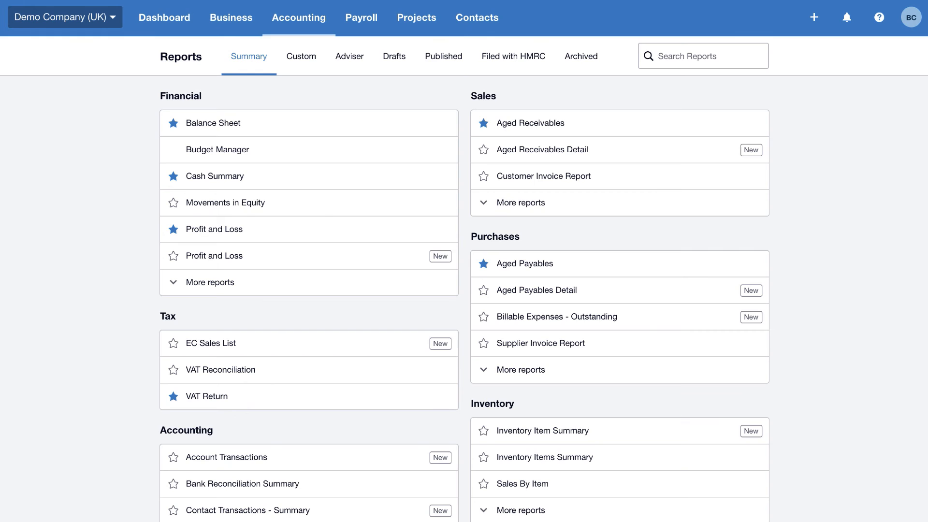
left_click(294, 266)
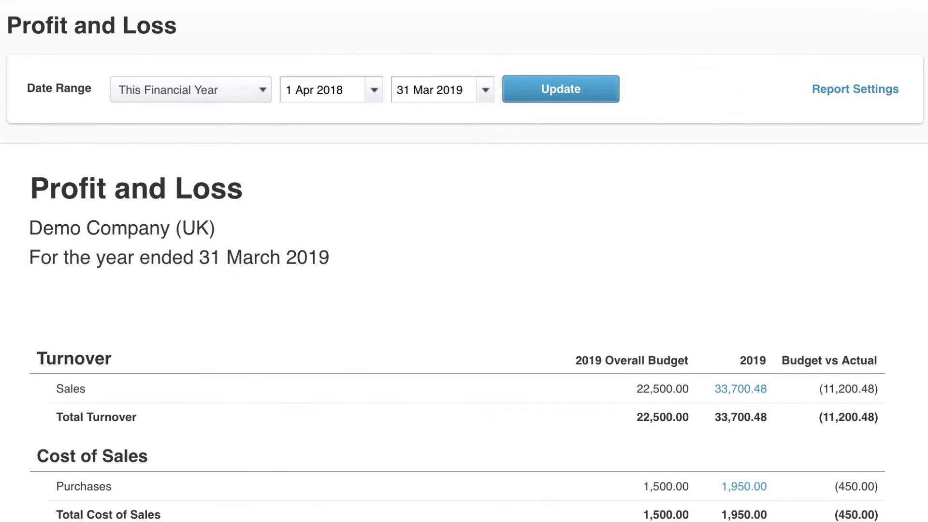
In the Profit and Loss report settings, set the date range to Custom and check the available Region filter options
left_click(873, 92)
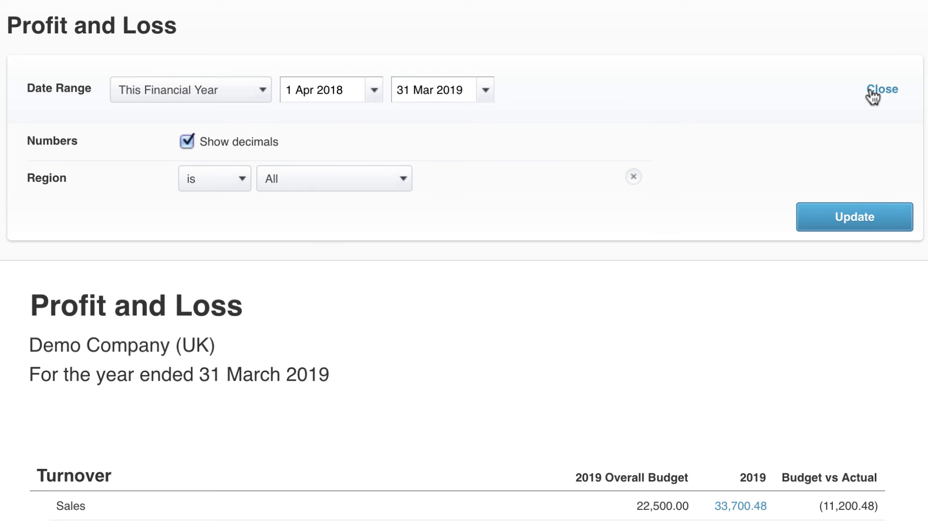
left_click(263, 96)
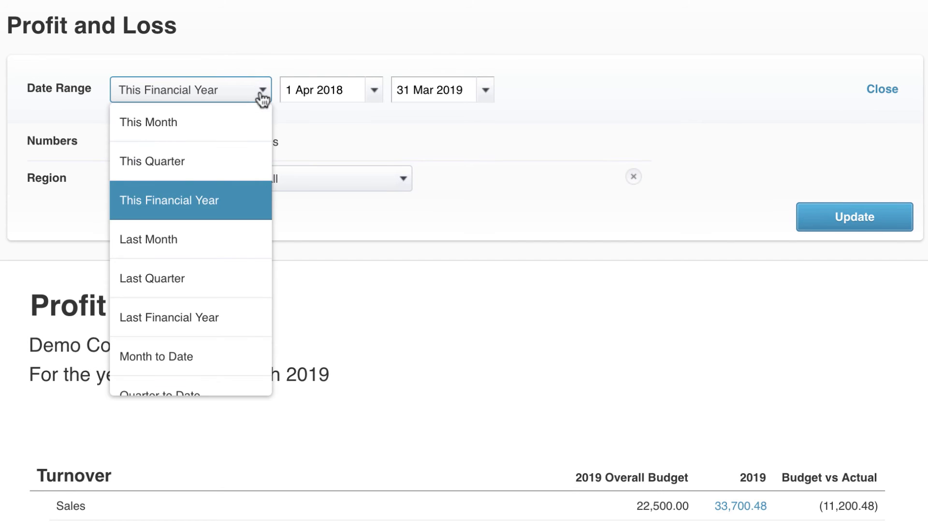
scroll(248, 329, "down", 2)
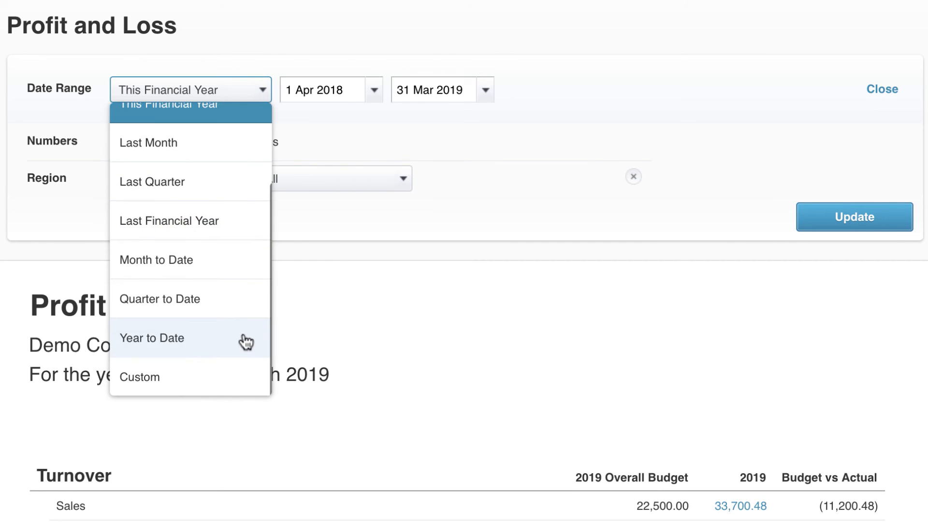
left_click(230, 377)
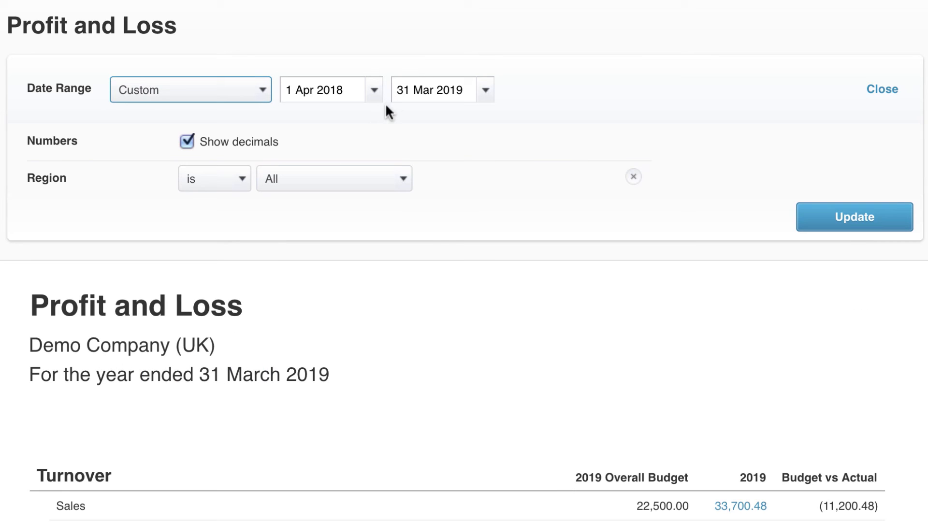
left_click(404, 179)
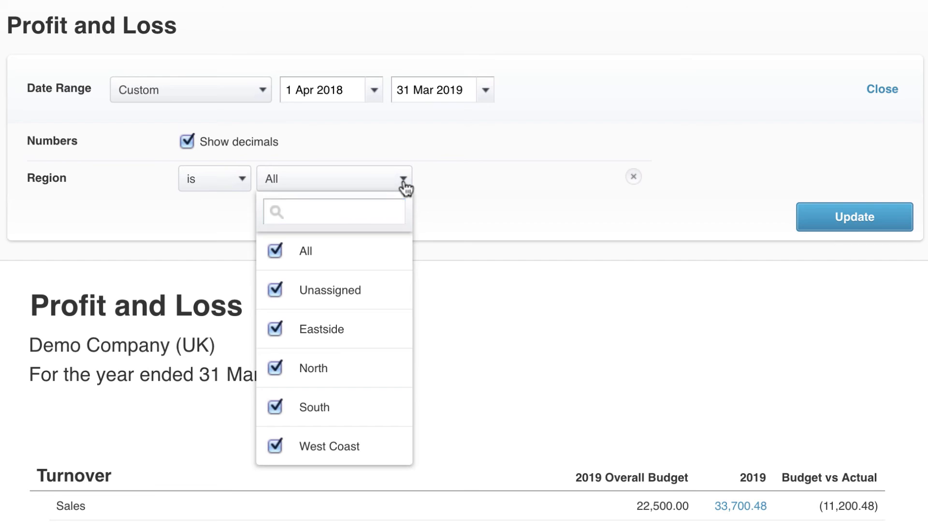
left_click(405, 180)
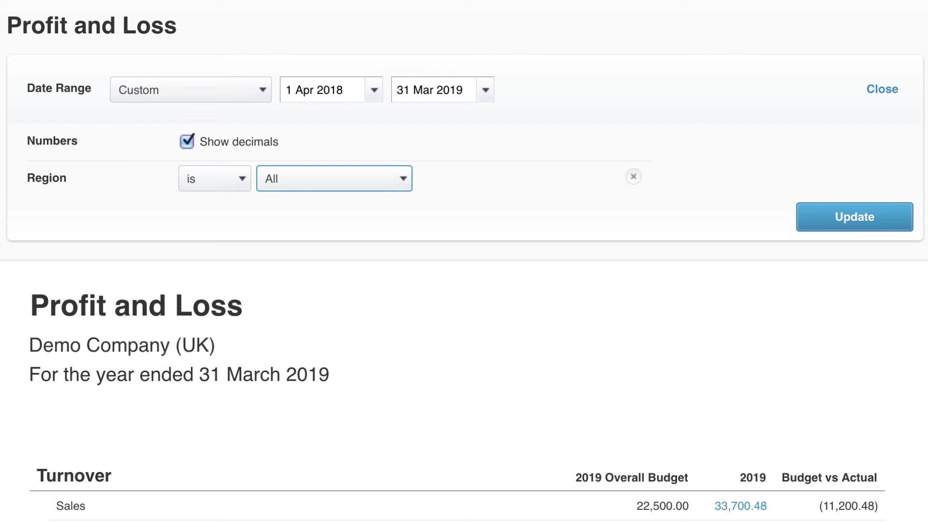
Choose to save the Profit and Loss report as a Custom report
scroll(464, 261, "down", 15)
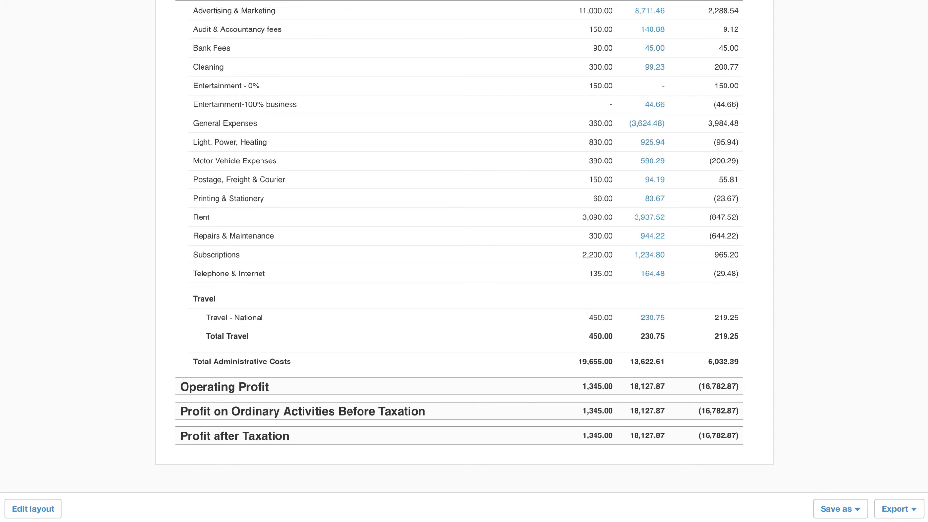
left_click(857, 510)
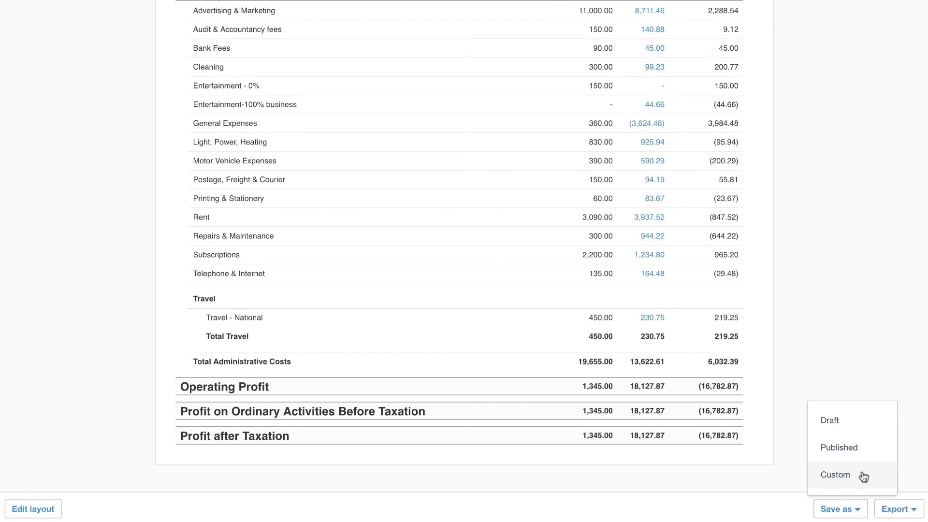
left_click(863, 475)
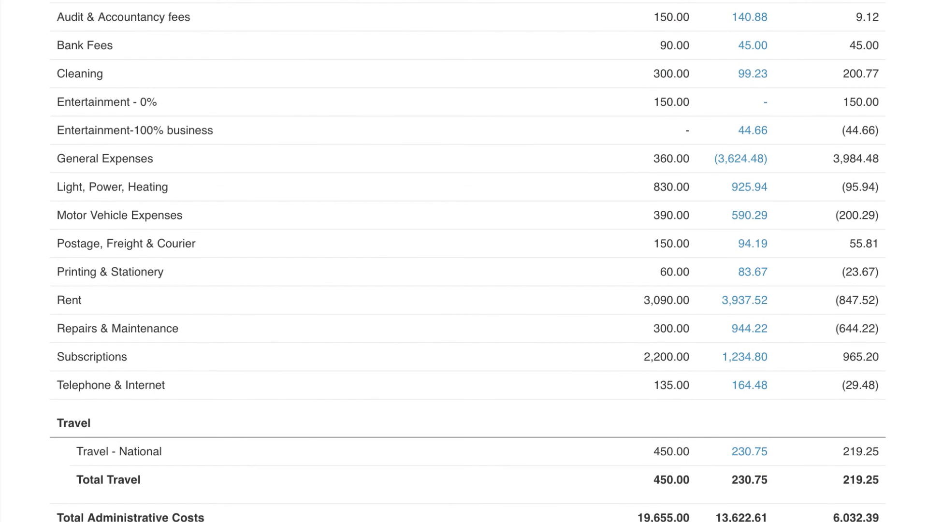
Drill into the 2019 Repairs & Maintenance figure, open the Central Copiers photocopier repair bill and view its related files
left_click(756, 328)
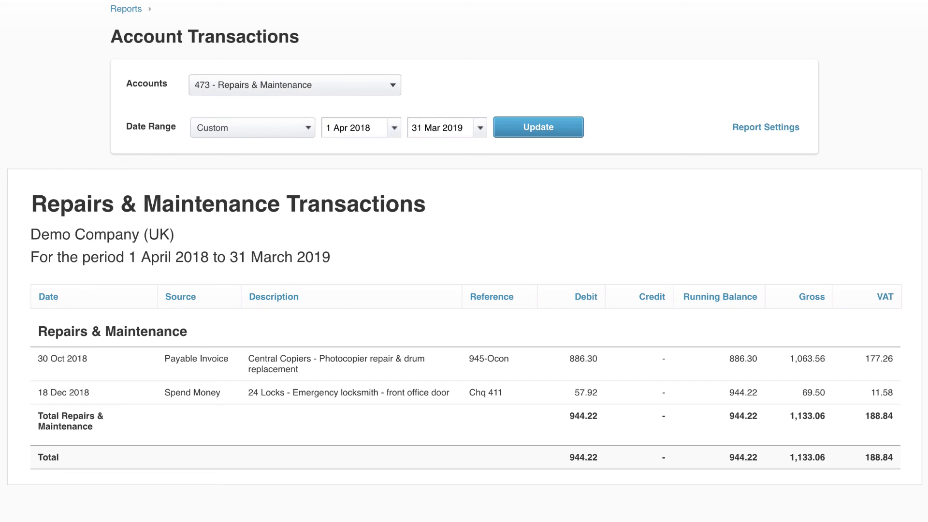
left_click(352, 366)
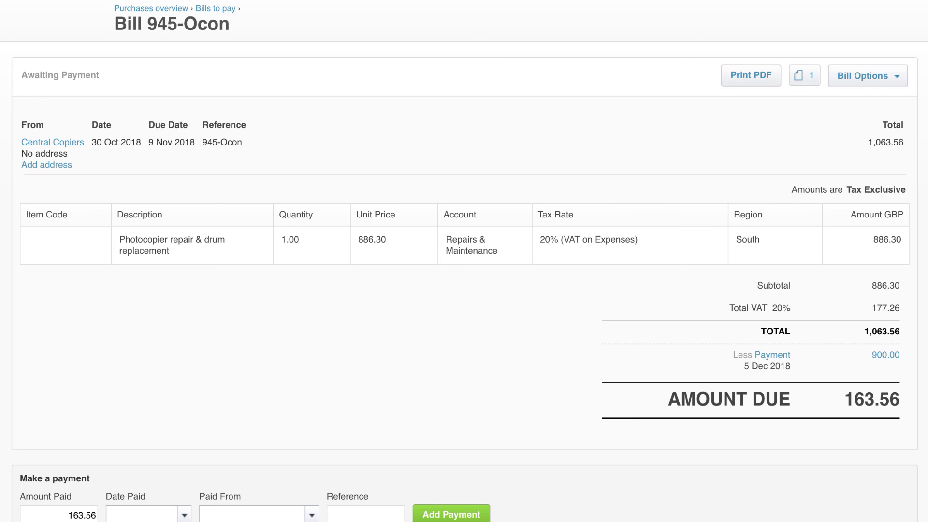
left_click(802, 81)
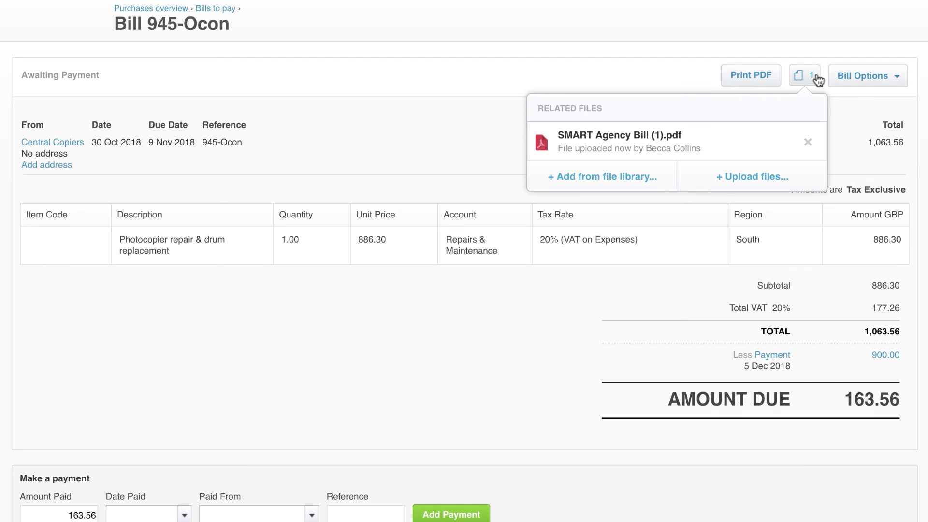
left_click(818, 77)
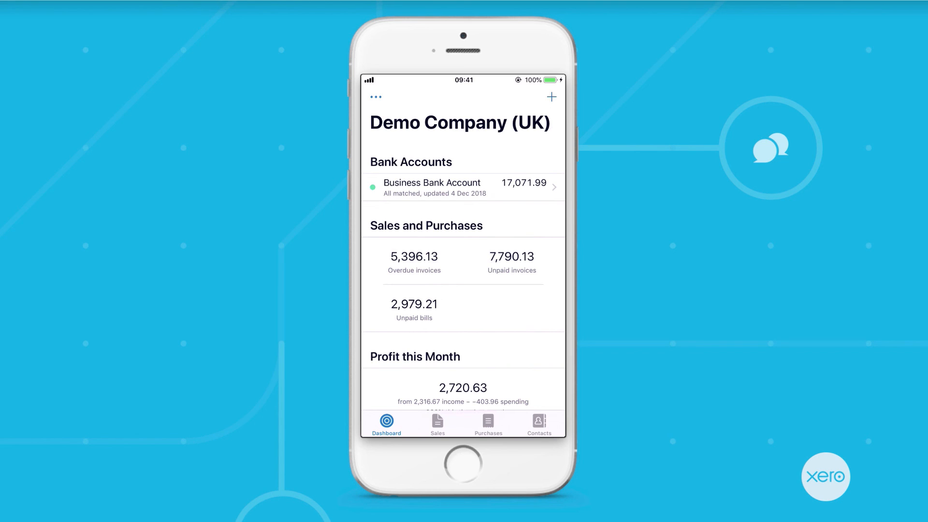
In the Xero mobile app, view the overdue sales invoices, and open Purchases with its option for adding a new entry
left_click(437, 425)
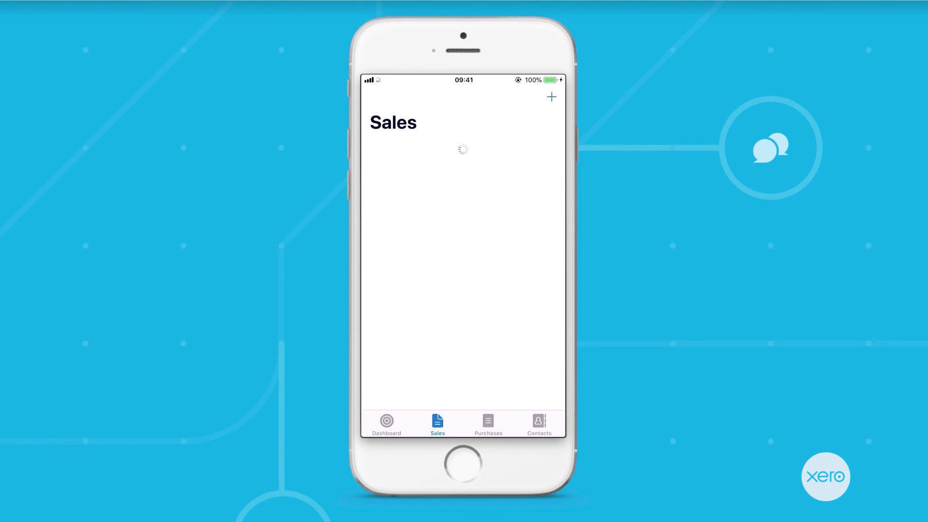
left_click(406, 244)
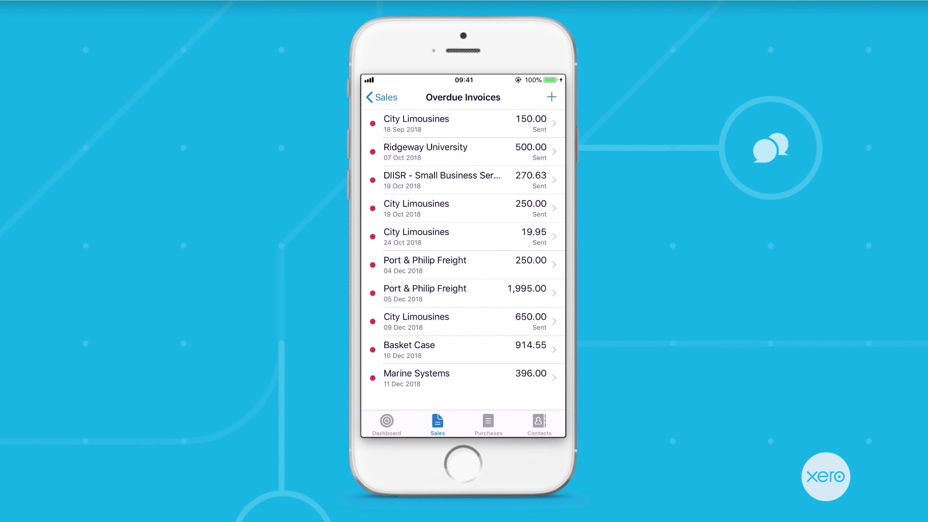
left_click(489, 425)
left_click(551, 97)
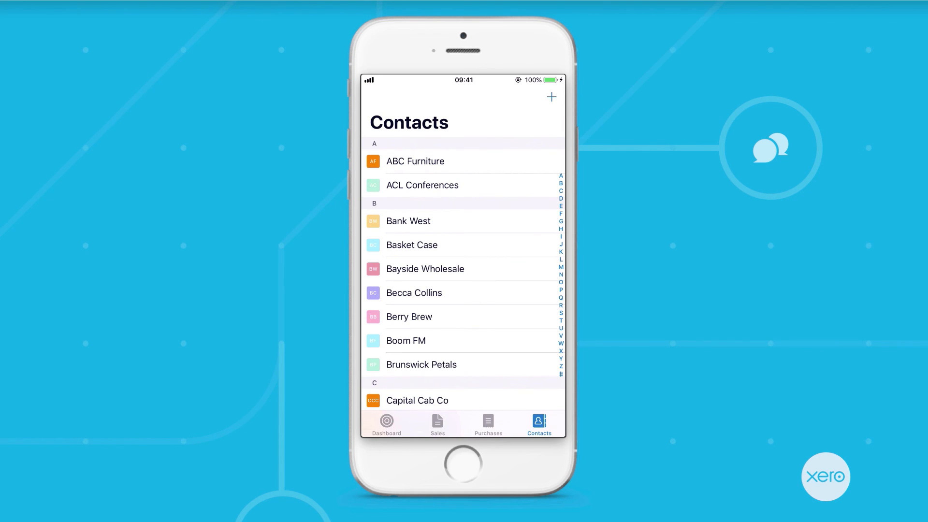
View the Bayside Wholesale contact's phone entry, and review the dashboard down to the Total Cash In and Out chart
left_click(426, 268)
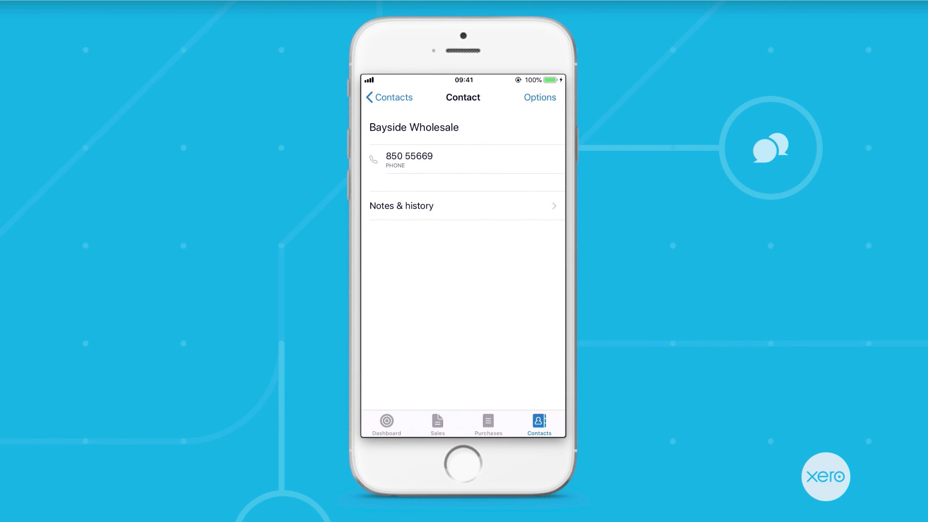
left_click(409, 160)
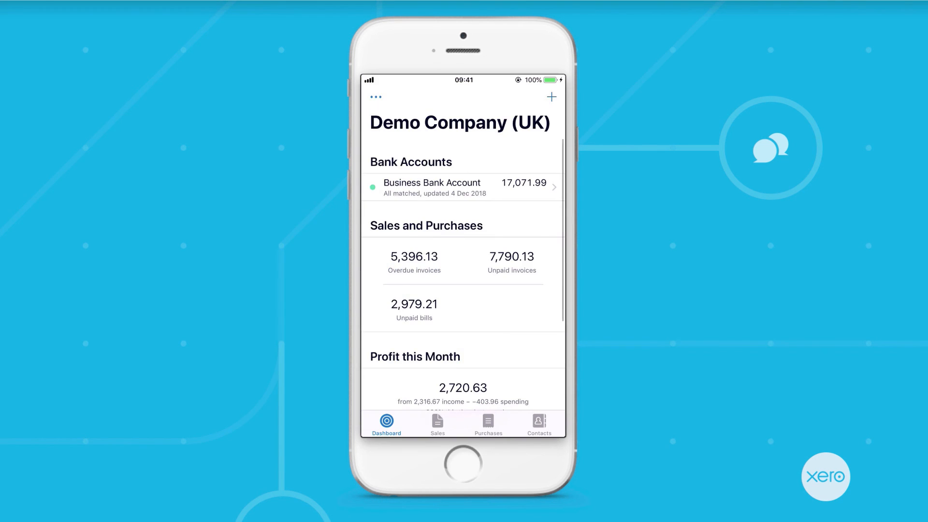
scroll(464, 242, "down", 5)
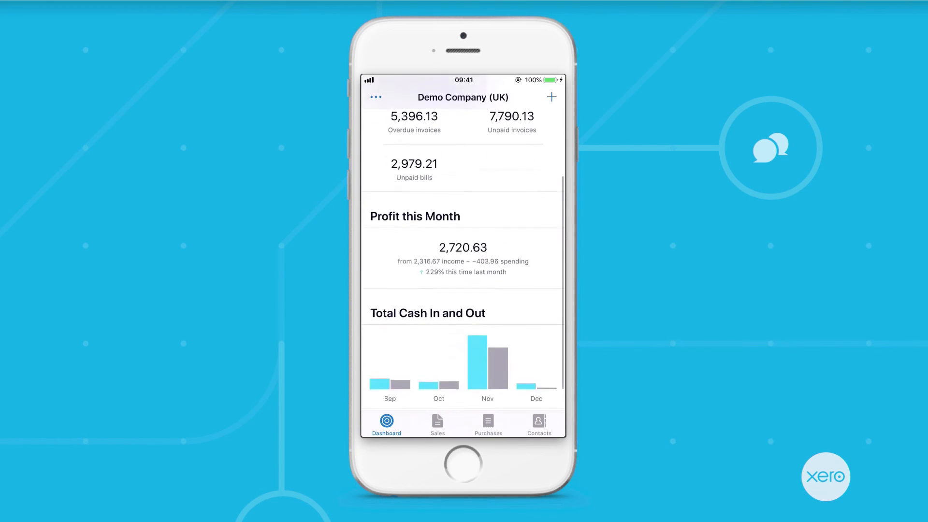